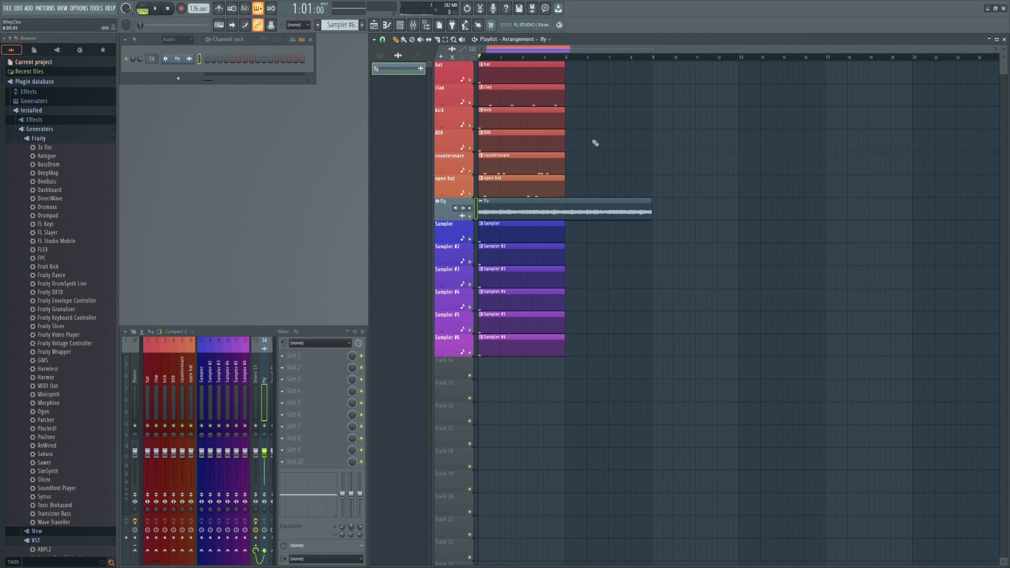
Solo the fly sample track in the playlist and play it on its own.
right_click(470, 216)
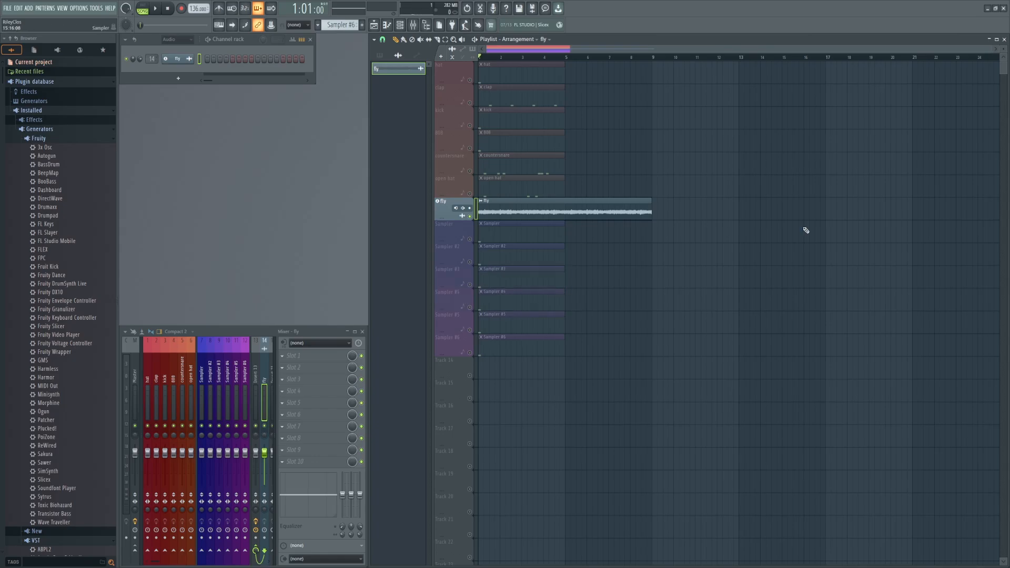
key("space")
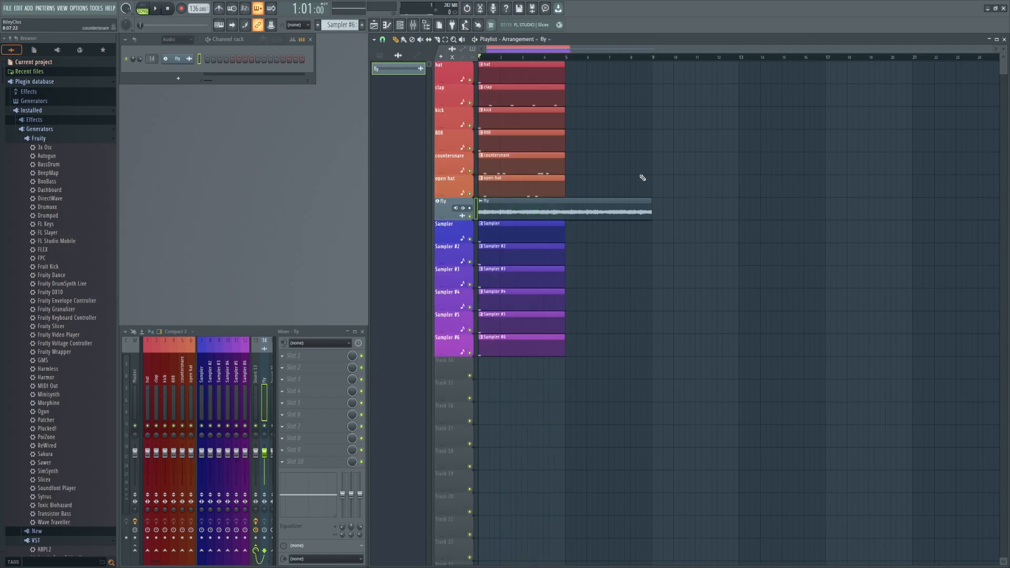
Load the sample rio - shortspinz 808 from the 808s folder into the 808 channel.
scroll(80, 378, "down", 20)
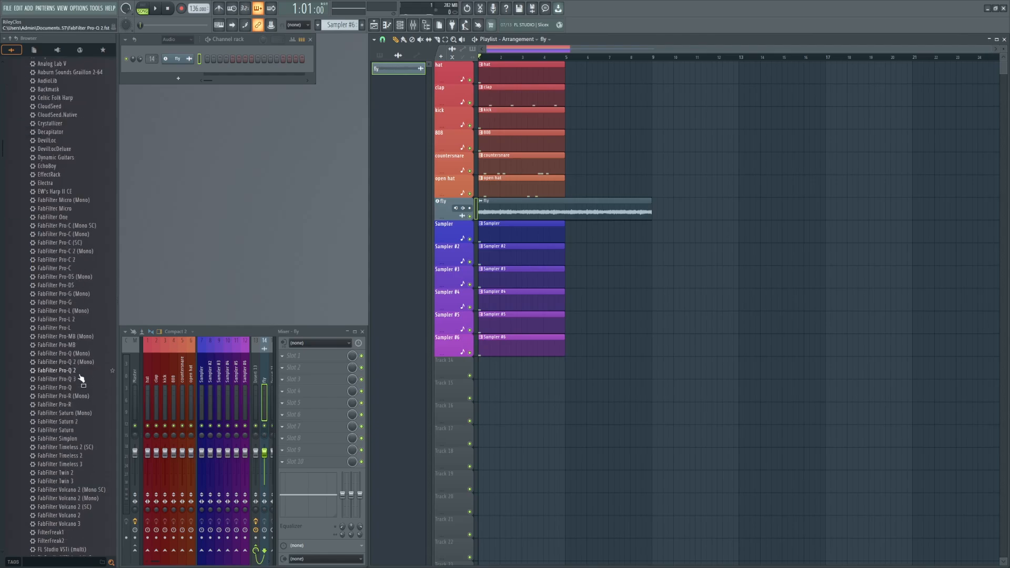
left_click(38, 354)
scroll(63, 401, "down", 10)
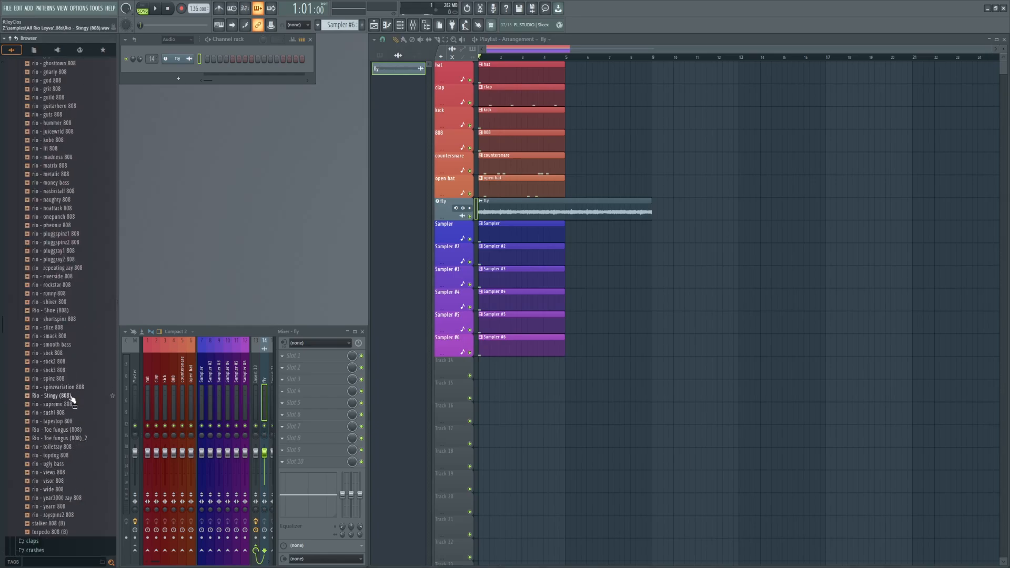
left_click(87, 319)
left_click_drag(89, 321, 186, 94)
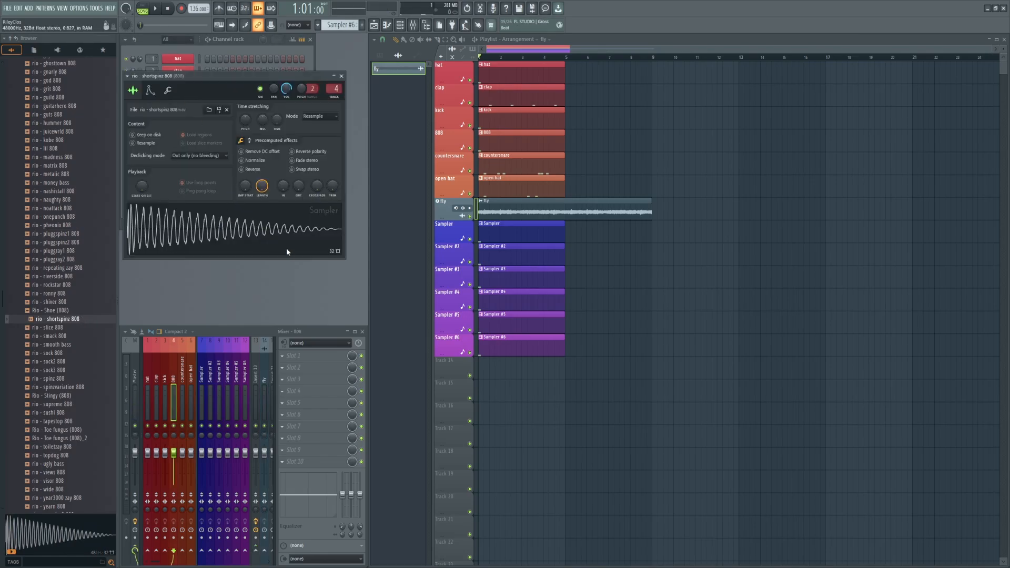
Open the 808 channel's waveform in the Edison audio editor for inspection and close the editor.
right_click(213, 225)
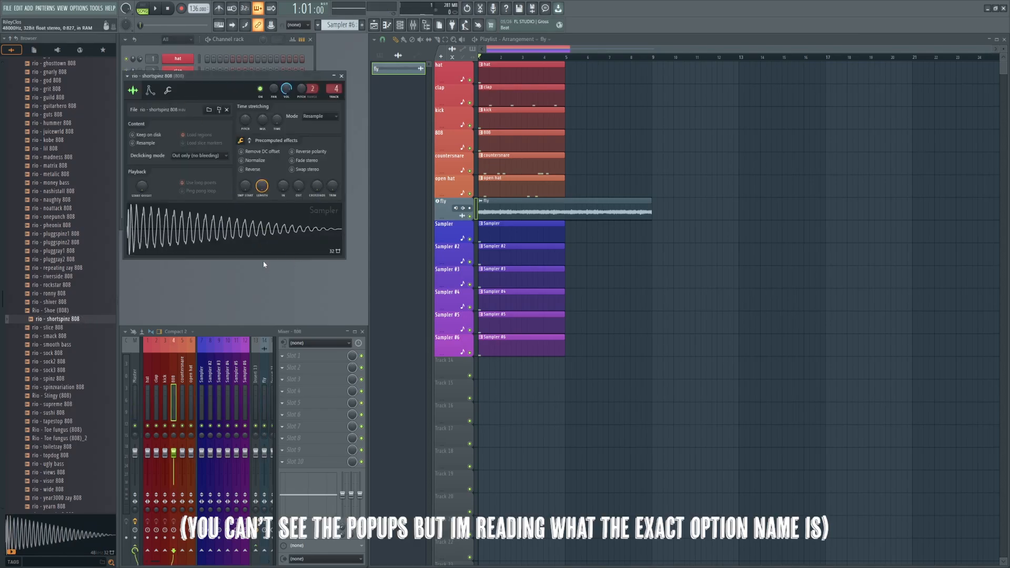
left_click(263, 258)
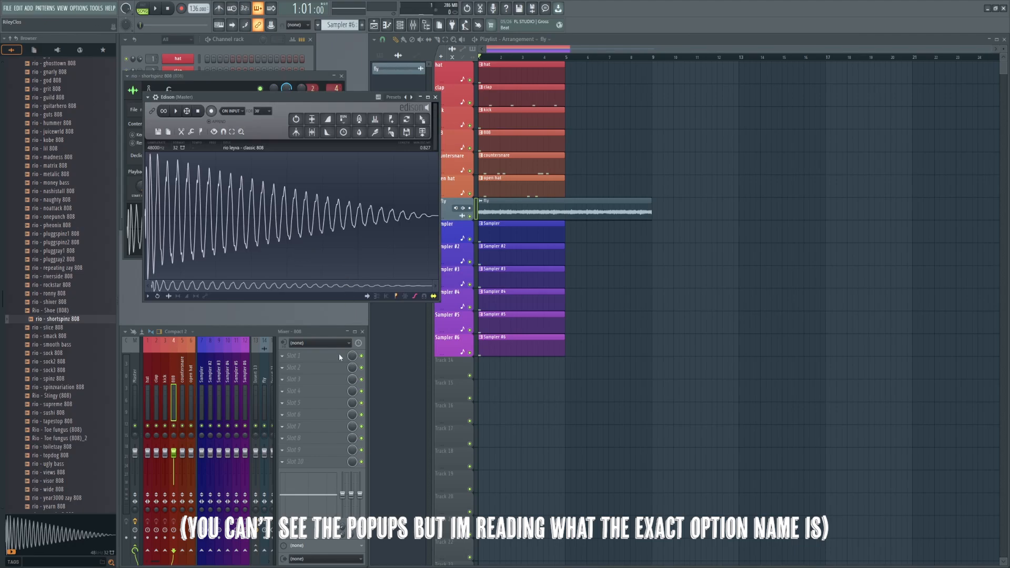
left_click(435, 98)
Set the 808 channel to cut itself when retriggered and close its settings.
left_click(168, 90)
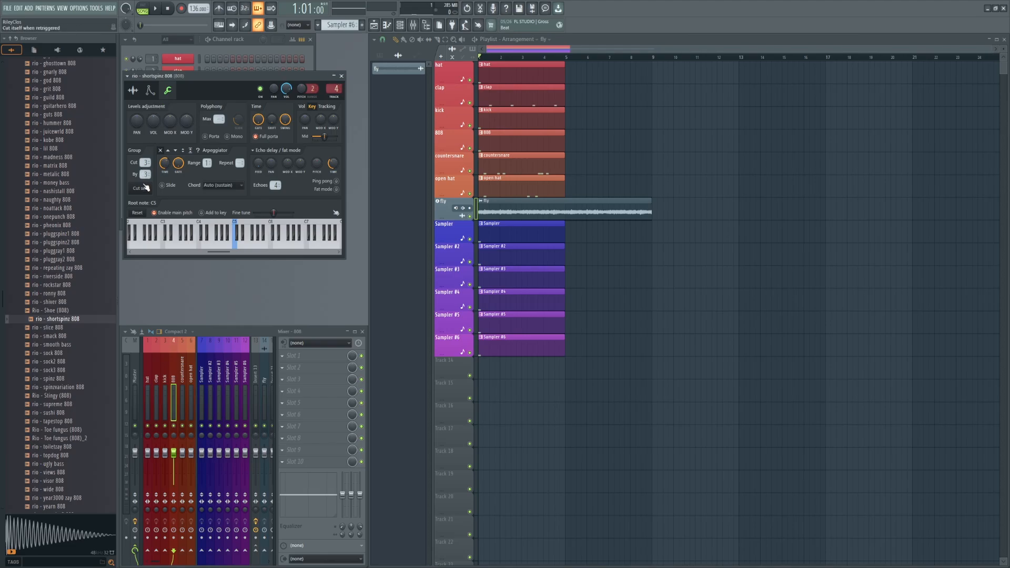
left_click(343, 77)
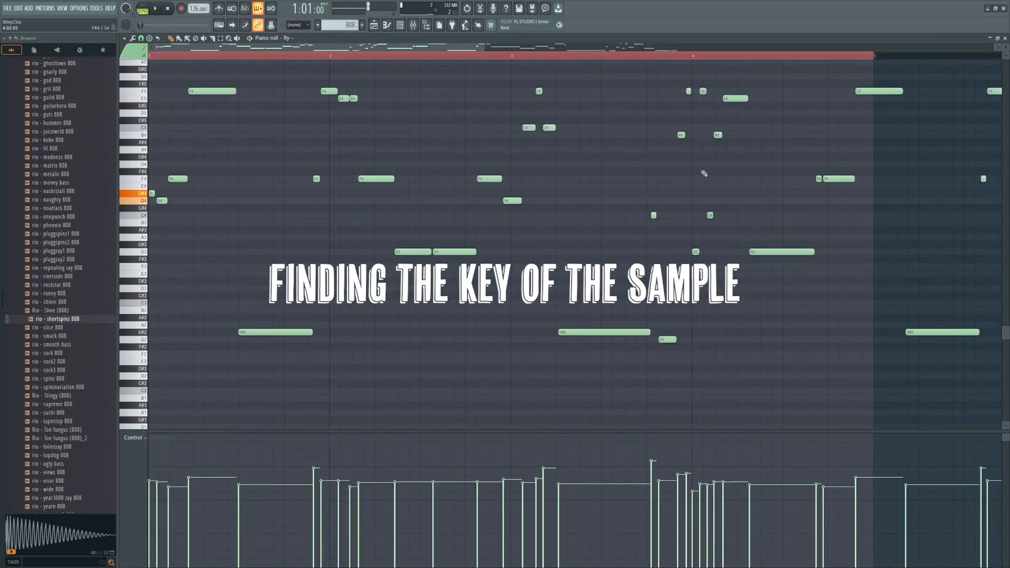
Check the fly sample's notes for its key and play the 808 pattern together with the sample.
scroll(200, 213, "up", 1)
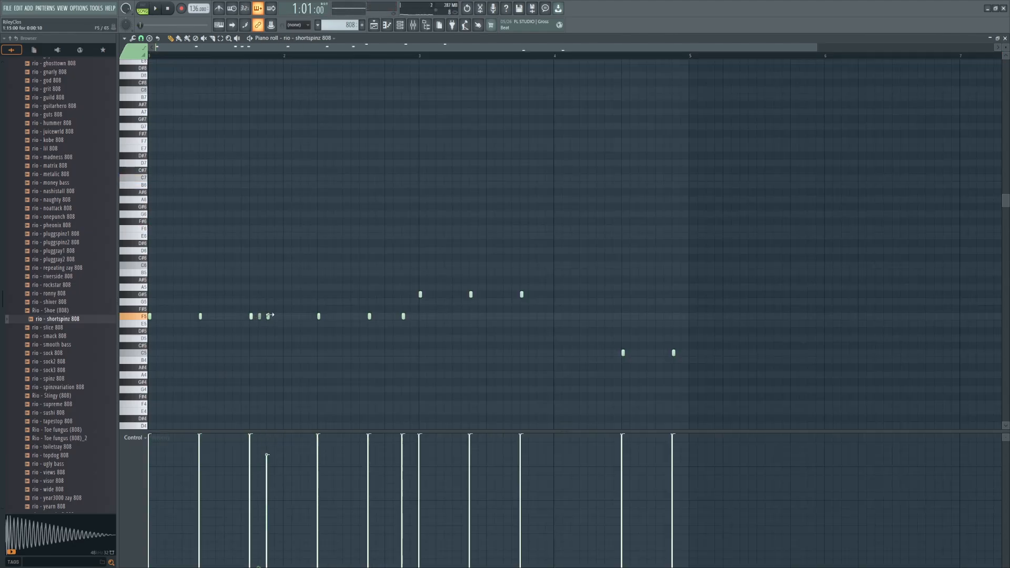
key("space")
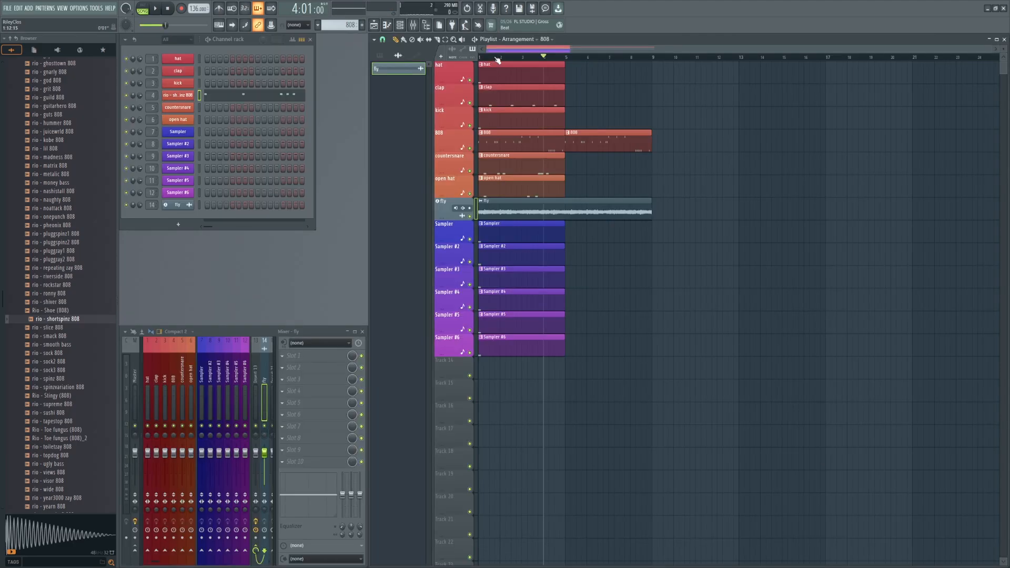
left_click(494, 56)
key("space")
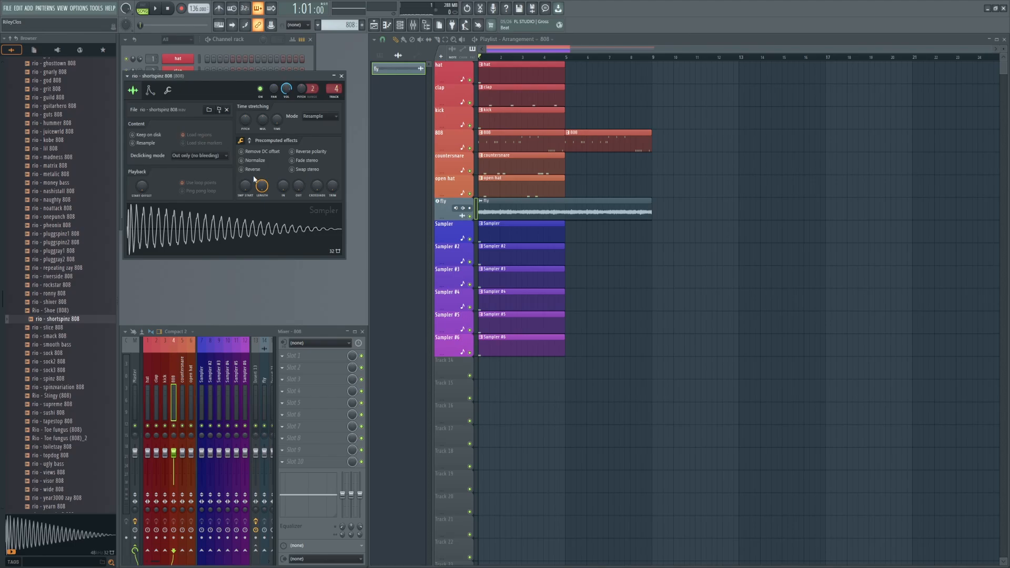
Shift the frequency balance in the 808's precomputed effects to 64% while the arrangement plays.
left_click(251, 141)
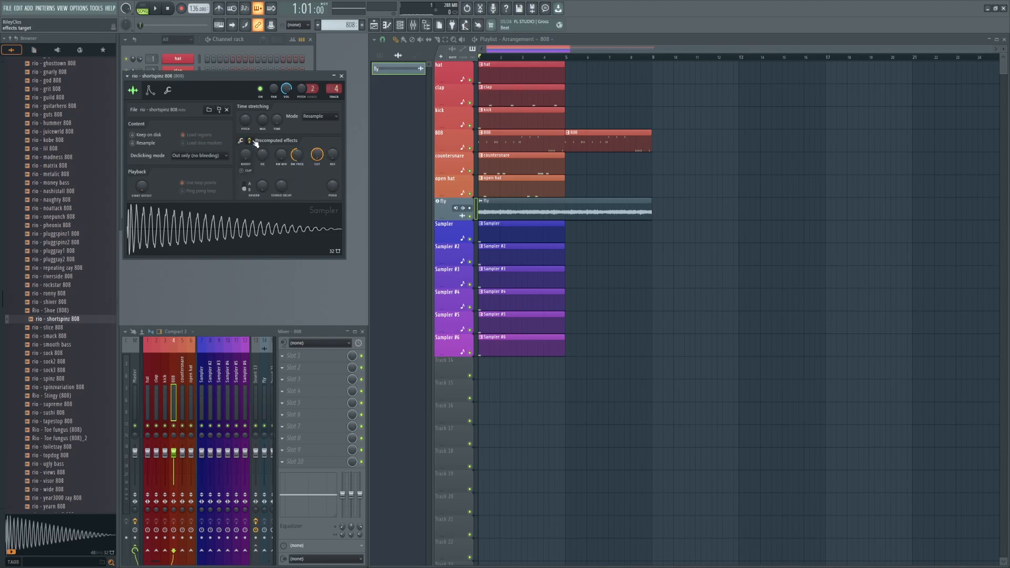
key("space")
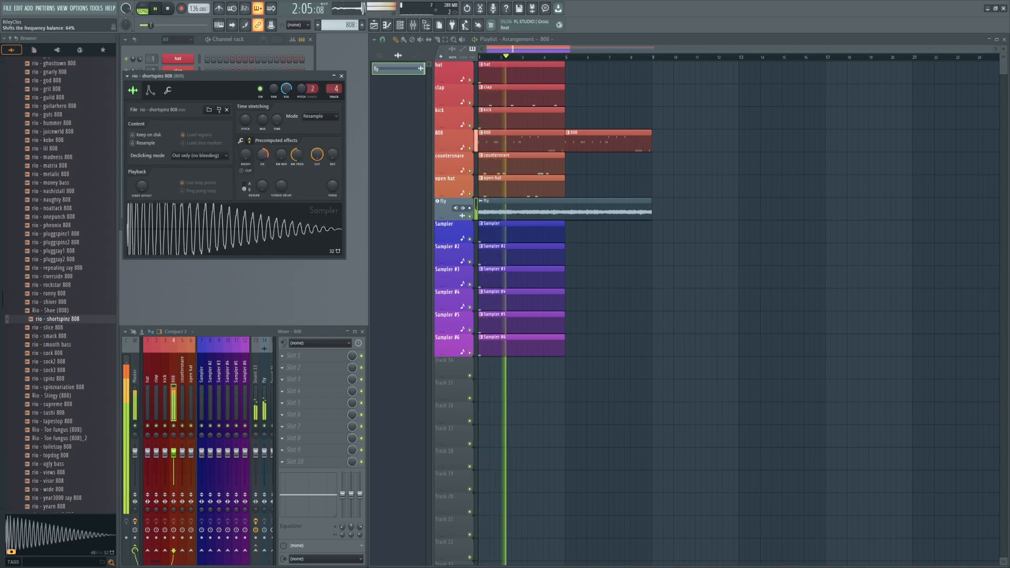
left_click(342, 76)
key("space")
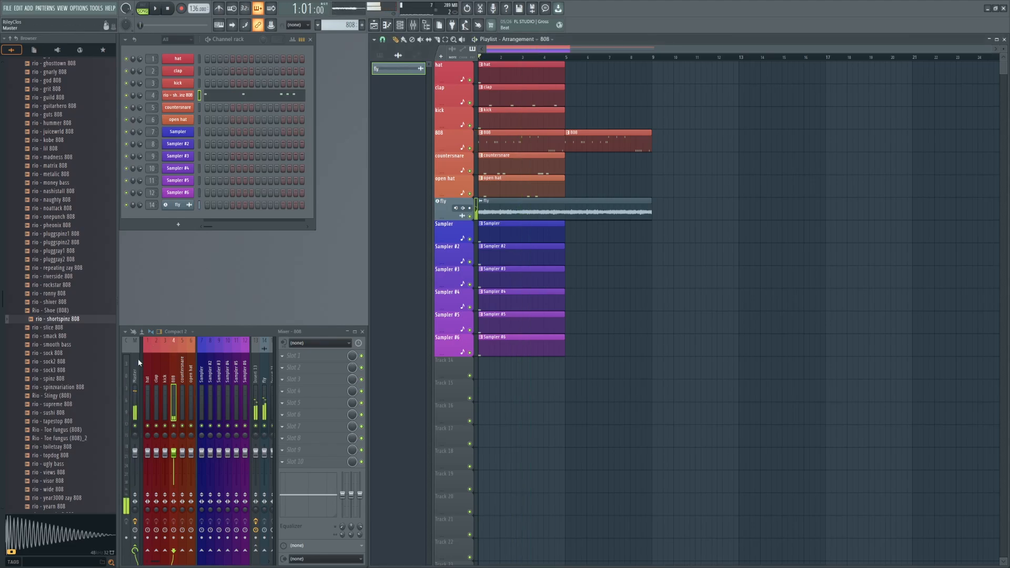
Inspect the Fruity soft clipper on the Master mixer track and close it.
left_click(137, 358)
left_click(307, 462)
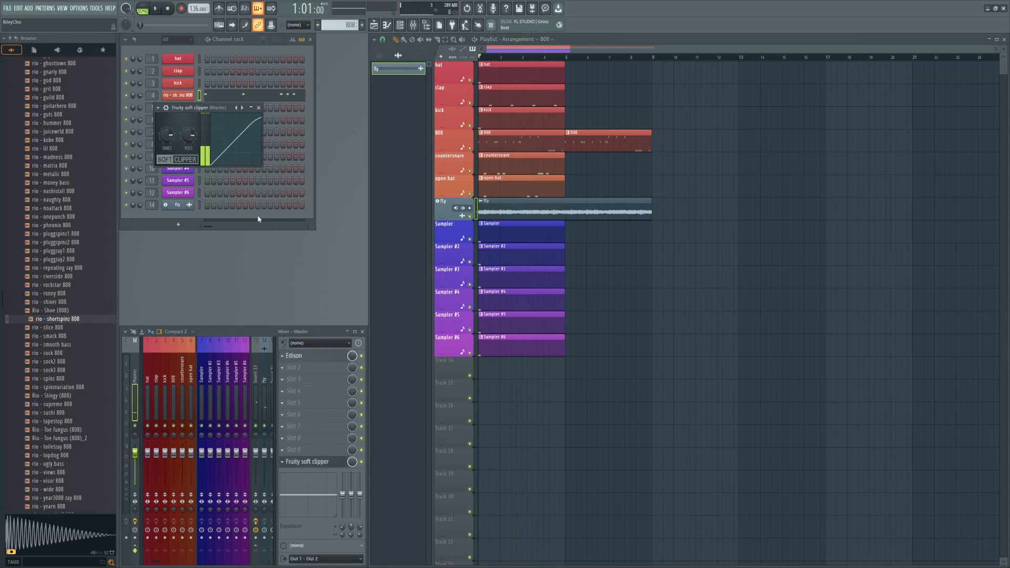
left_click(258, 108)
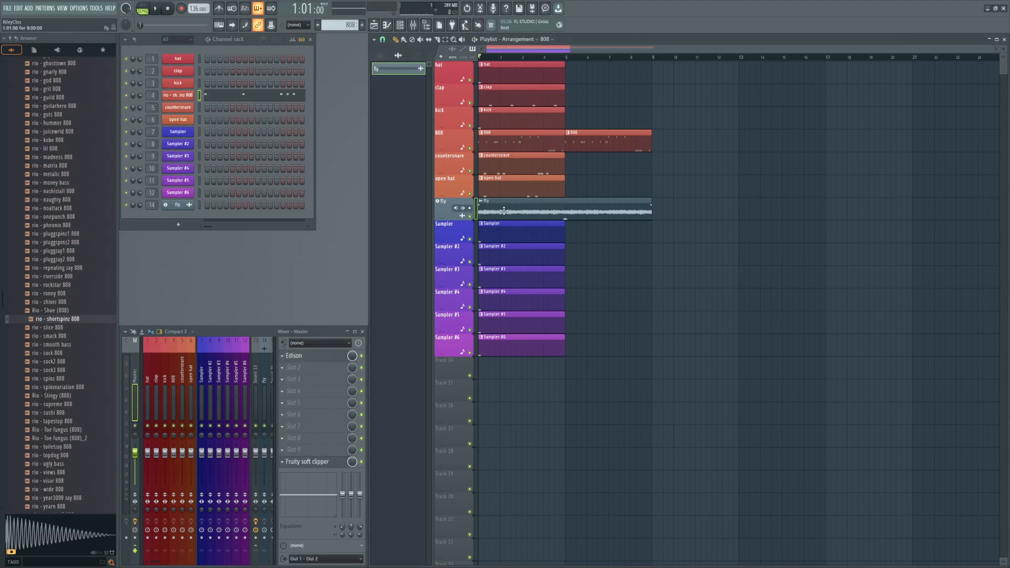
Play the arrangement and collapse the 808s and kicks folders in All Rio Leyva's Drums.
key("space")
scroll(45, 238, "up", 15)
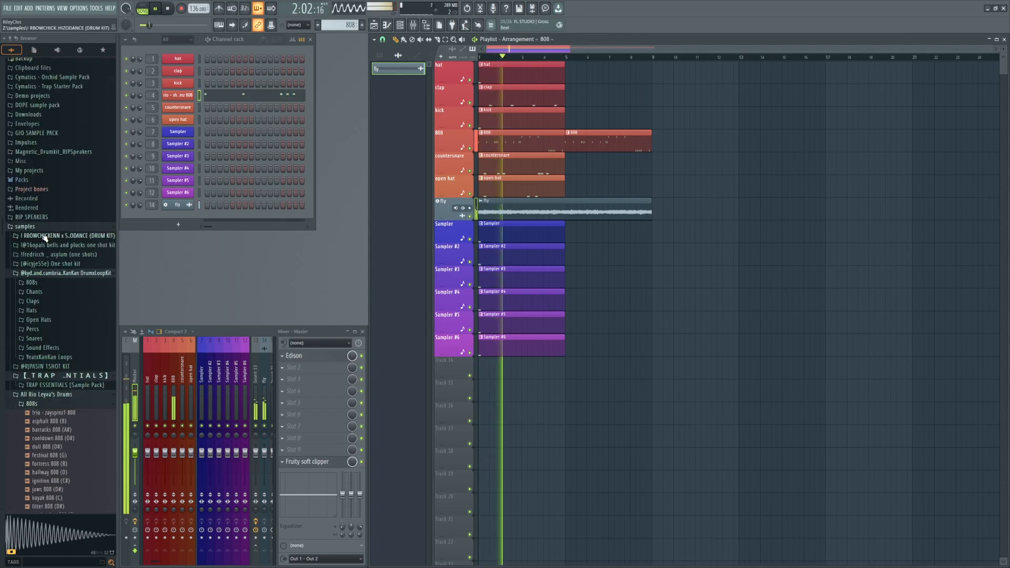
left_click(66, 404)
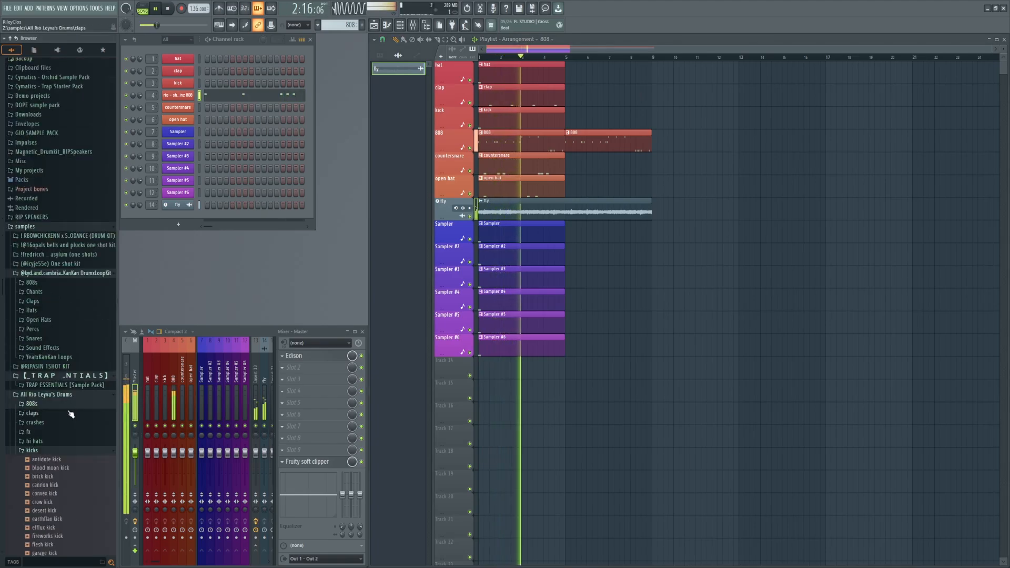
left_click(64, 451)
left_click(57, 442)
left_click(57, 441)
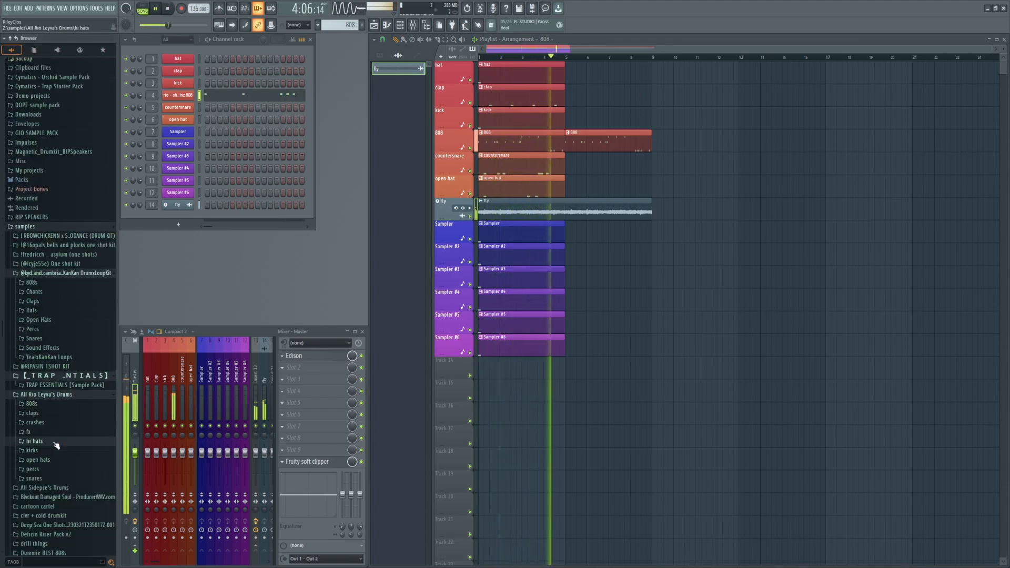
Load the sample rio - hit hi hat from the hi hats folder into the hat channel.
left_click(57, 442)
key("space")
scroll(64, 474, "down", 5)
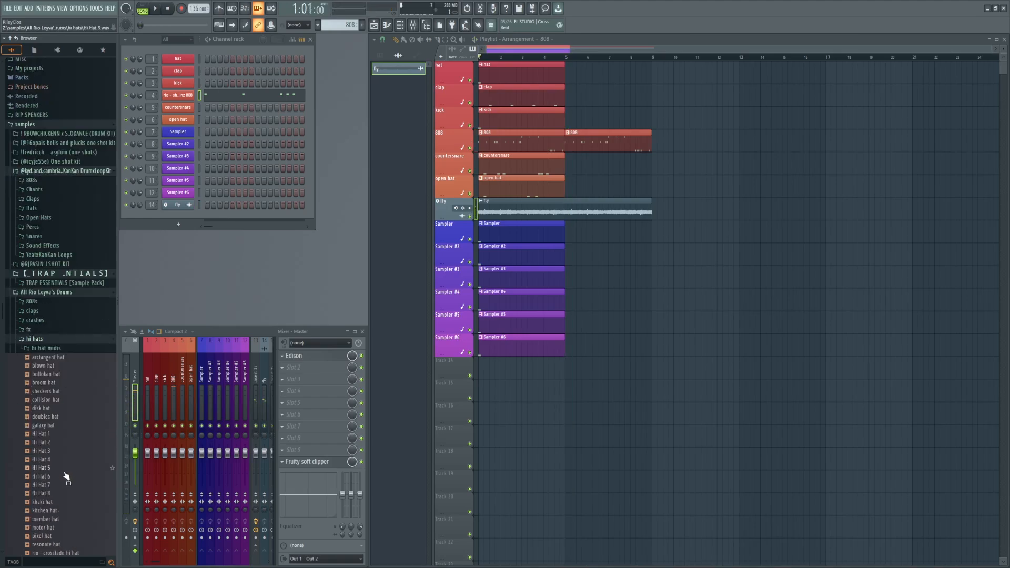
scroll(65, 400, "down", 2)
left_click(53, 307)
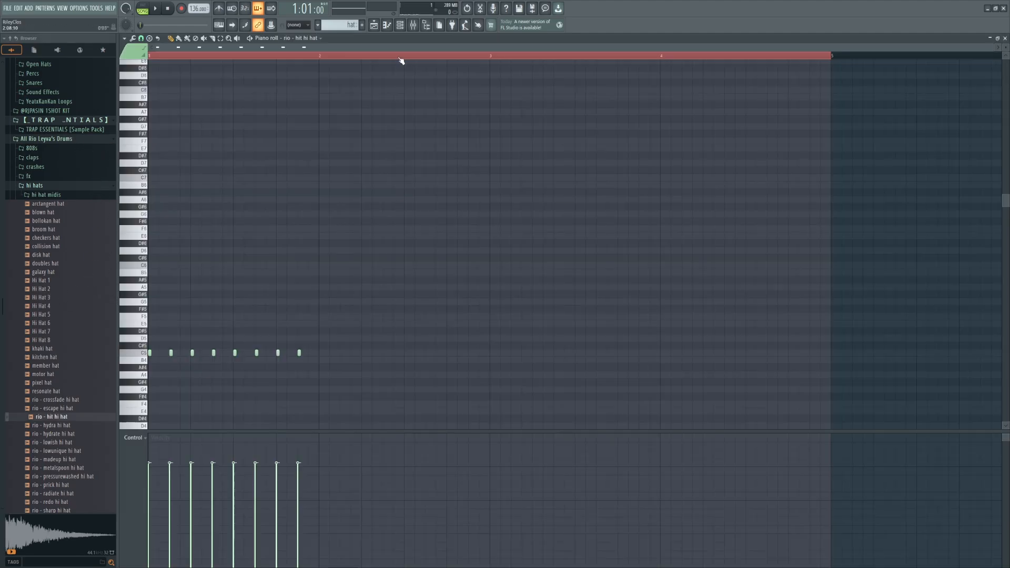
Play the one-bar hi-hat pattern and try to duplicate all its notes across the next three bars.
key("space")
key("space")
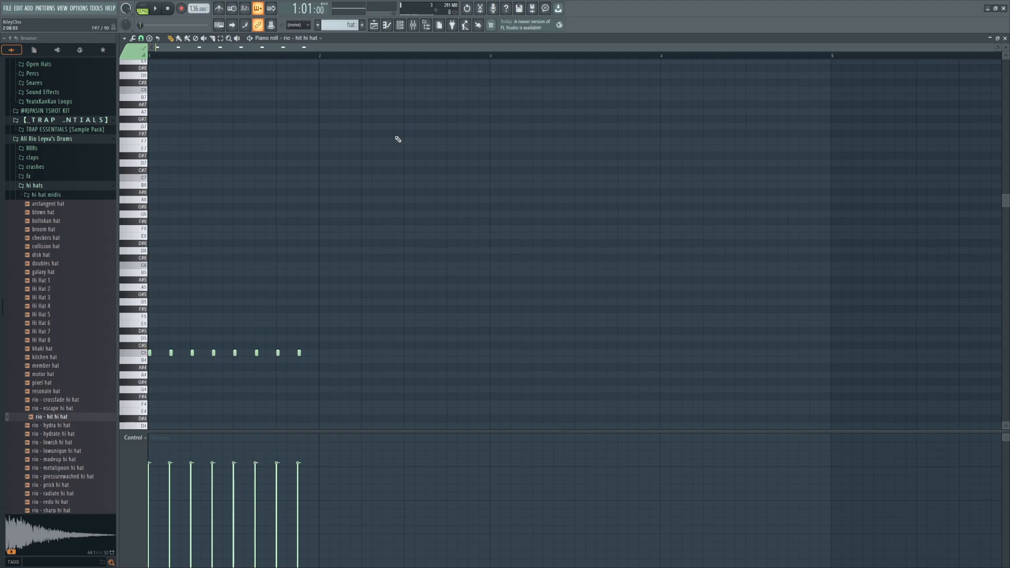
key("ctrl+a")
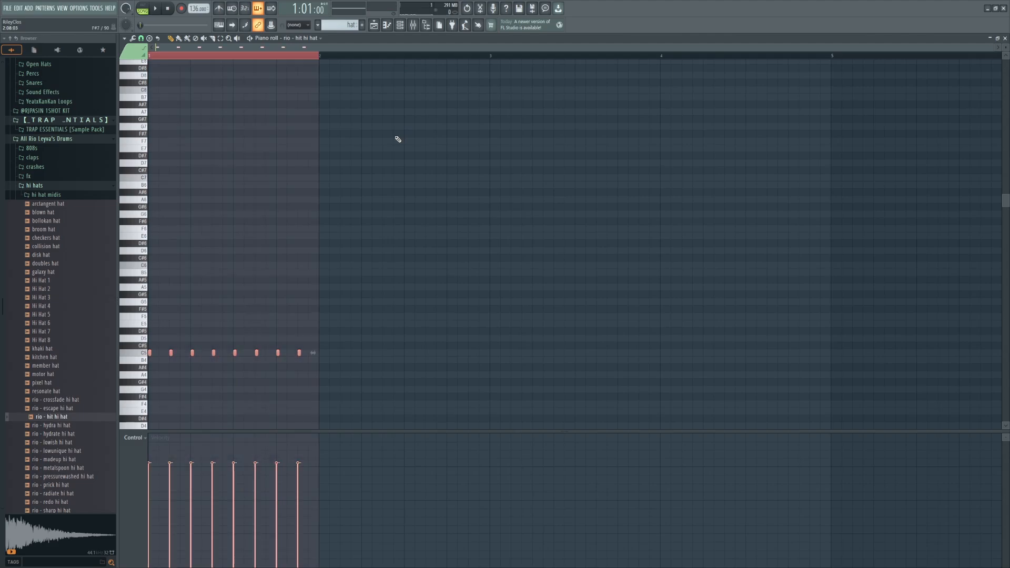
key("ctrl+b")
key("ctrl+b")
key("ctrl+b")
key("space")
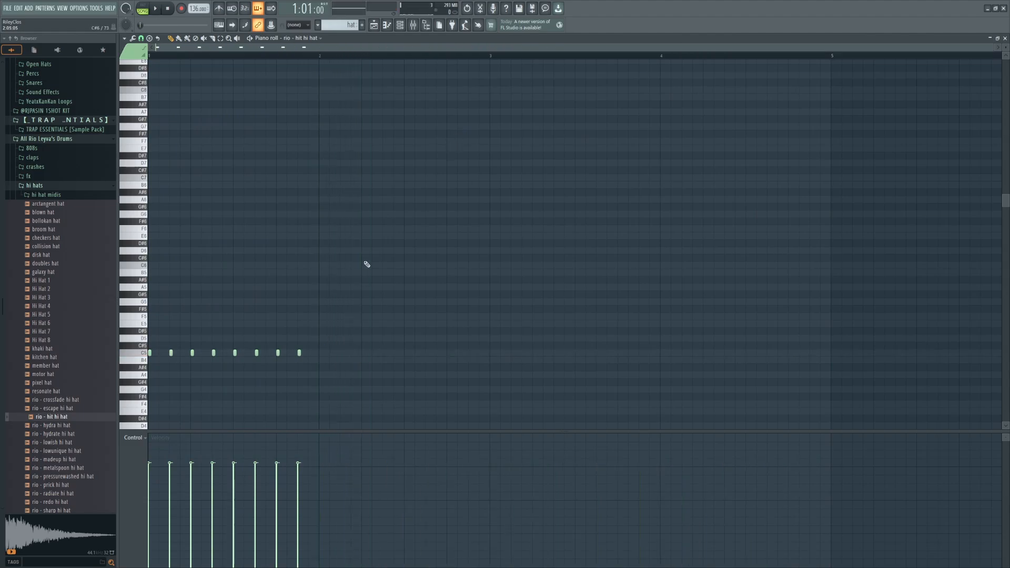
Load decimal snare from the snares folder of All Rio Leyva's Drums into the countersnare channel.
scroll(412, 223, "down", 1)
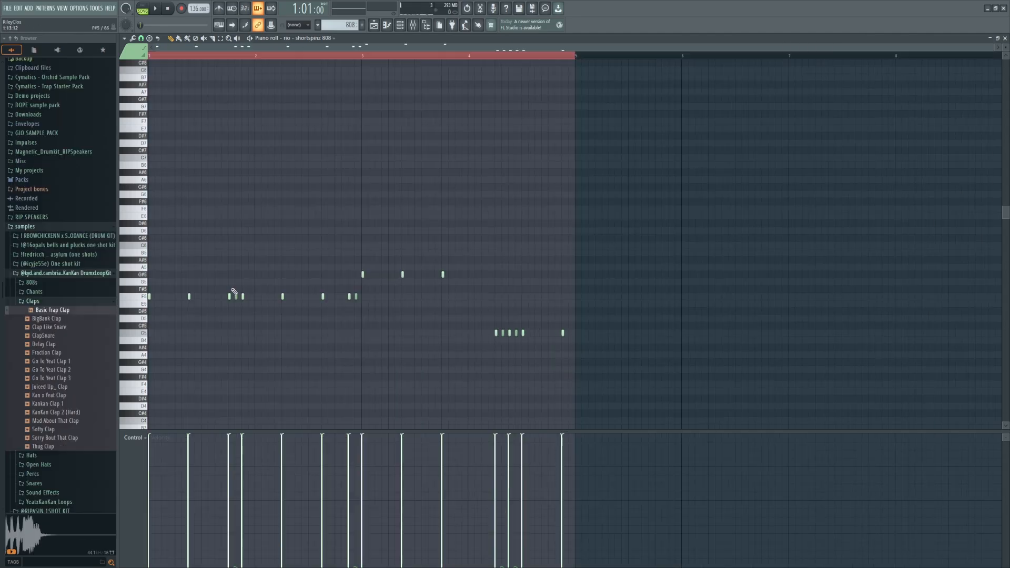
scroll(239, 252, "up", 3)
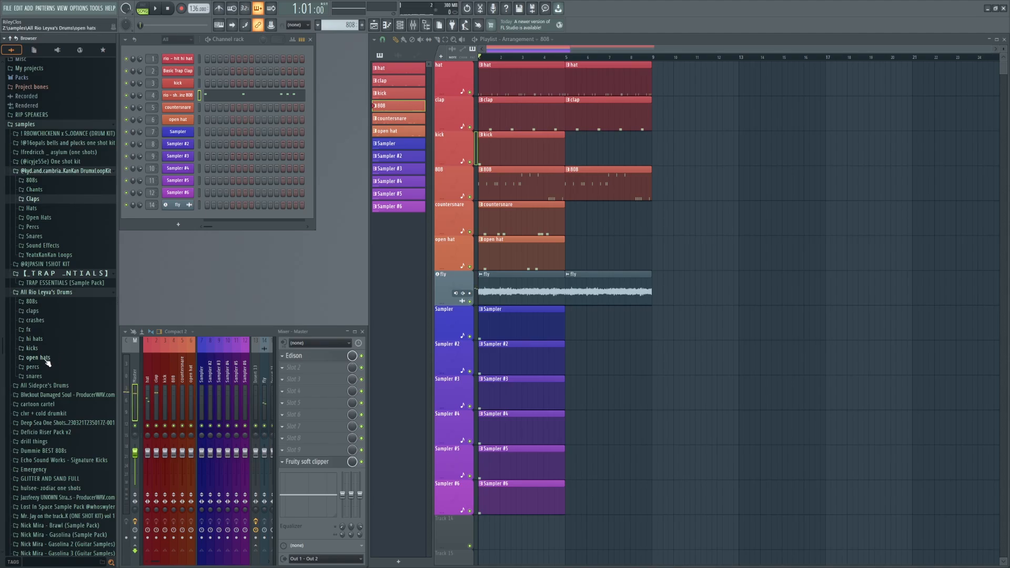
left_click(35, 376)
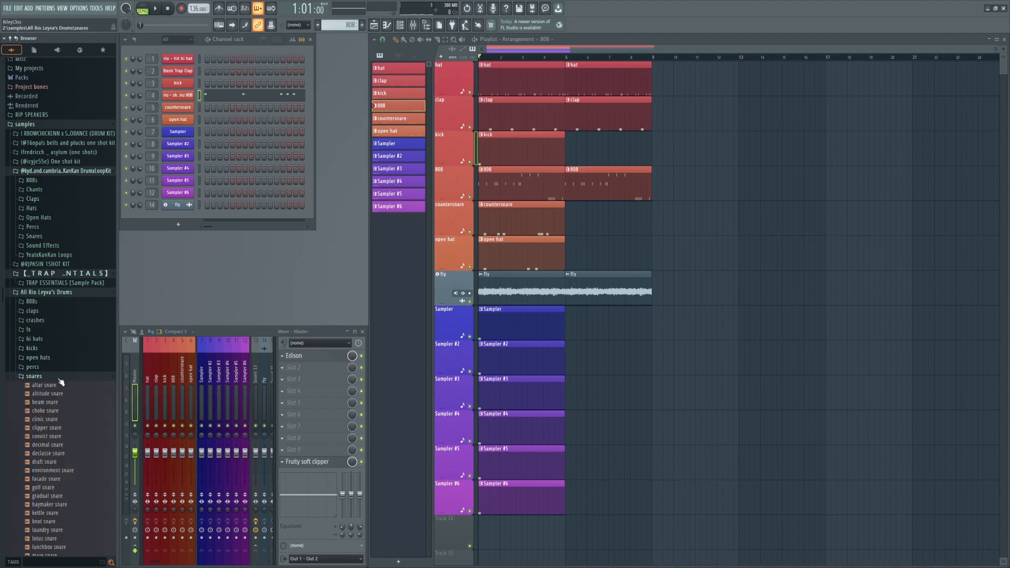
scroll(60, 382, "down", 6)
left_click(68, 363)
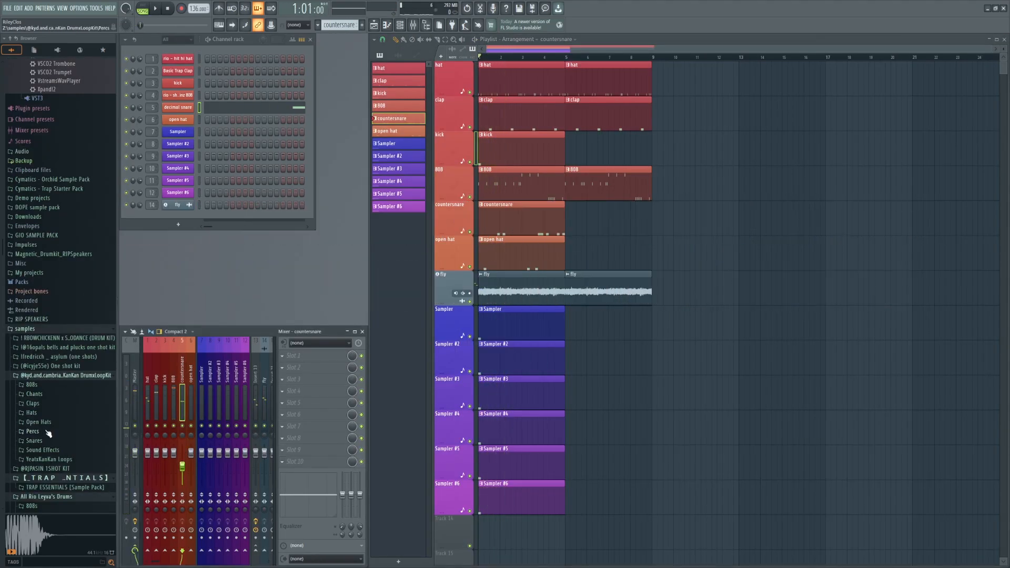
Audition Open Hat Roll 1 to 4 in the Open Hats folder and pick Open Hat Roll 3 for the open hat channel.
left_click(50, 424)
left_click(64, 390)
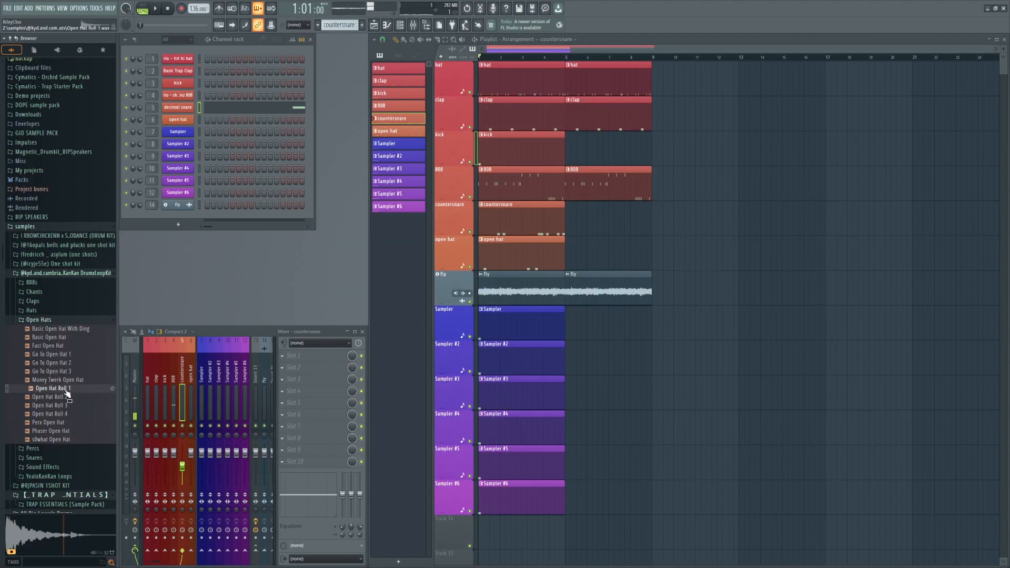
left_click(67, 398)
left_click(68, 405)
left_click(66, 415)
left_click(64, 407)
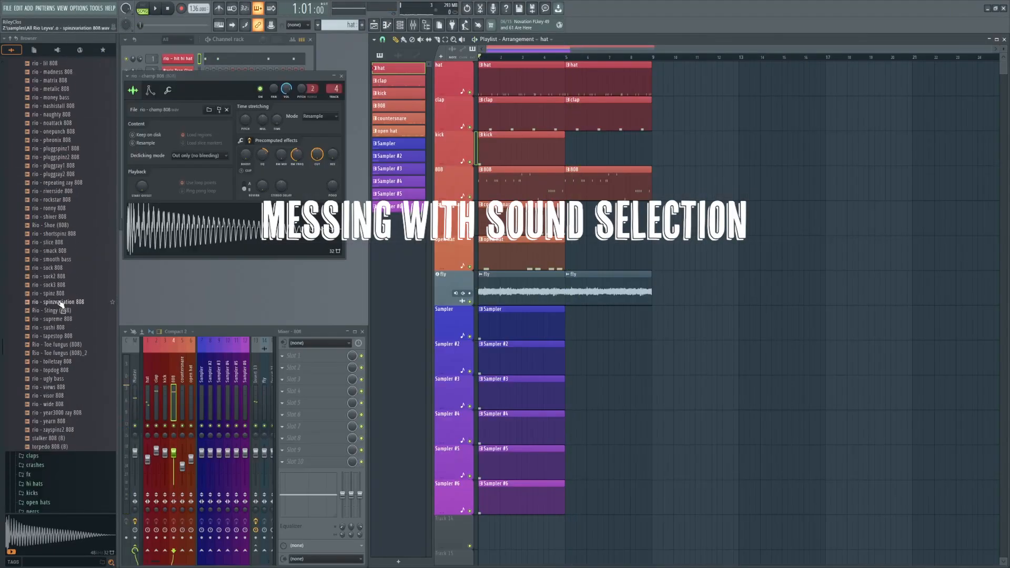
Look through the 808s samples for alternatives, collapse their folder and examine the other drum kit folders.
scroll(453, 495, "down", 5)
scroll(450, 402, "down", 15)
scroll(72, 405, "up", 15)
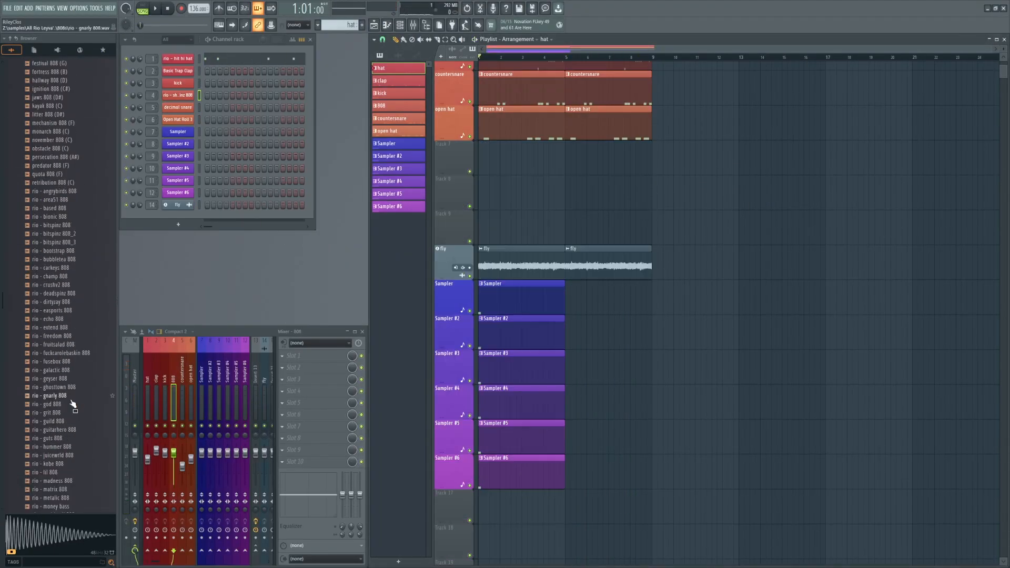
left_click(33, 319)
scroll(25, 309, "down", 4)
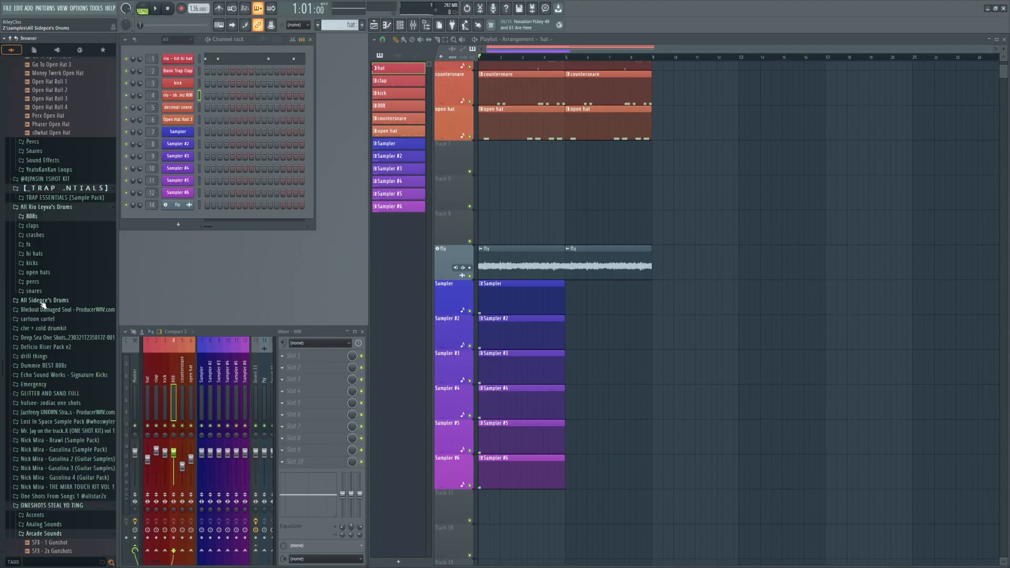
scroll(43, 304, "up", 2)
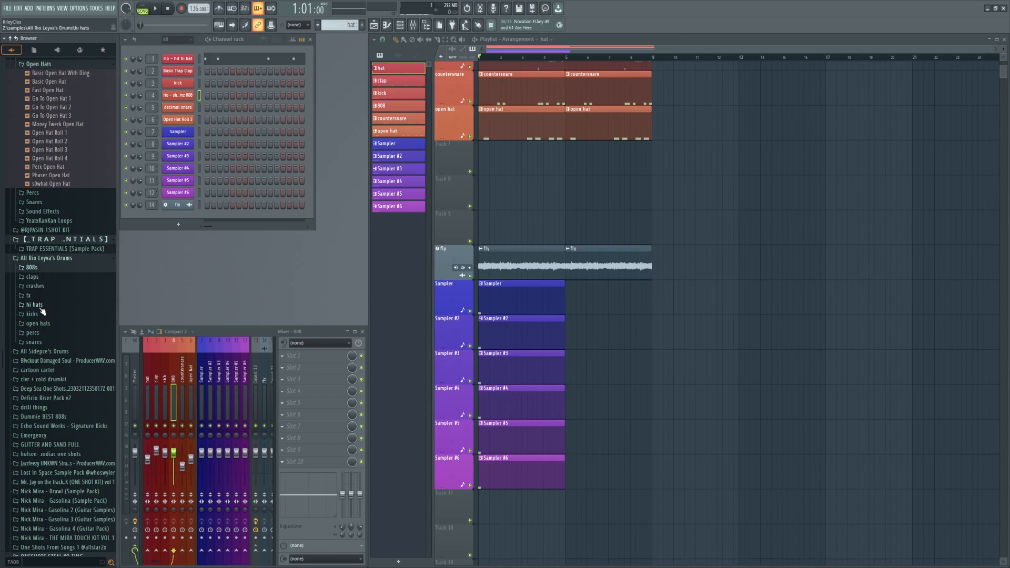
Add the hidden perc and shaker perc 1 patterns to the playlist and play the arrangement.
scroll(610, 255, "up", 4)
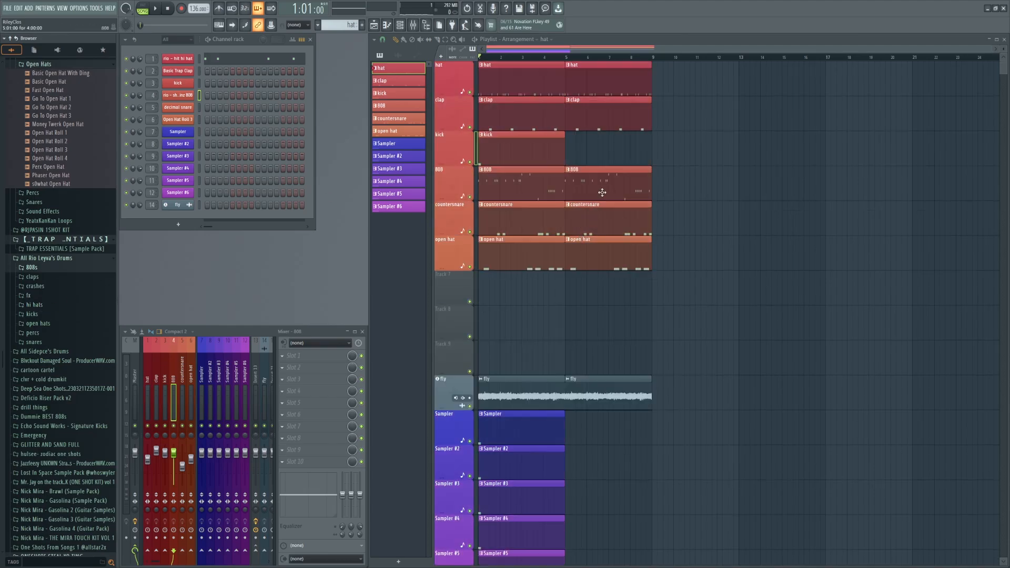
left_click(480, 318)
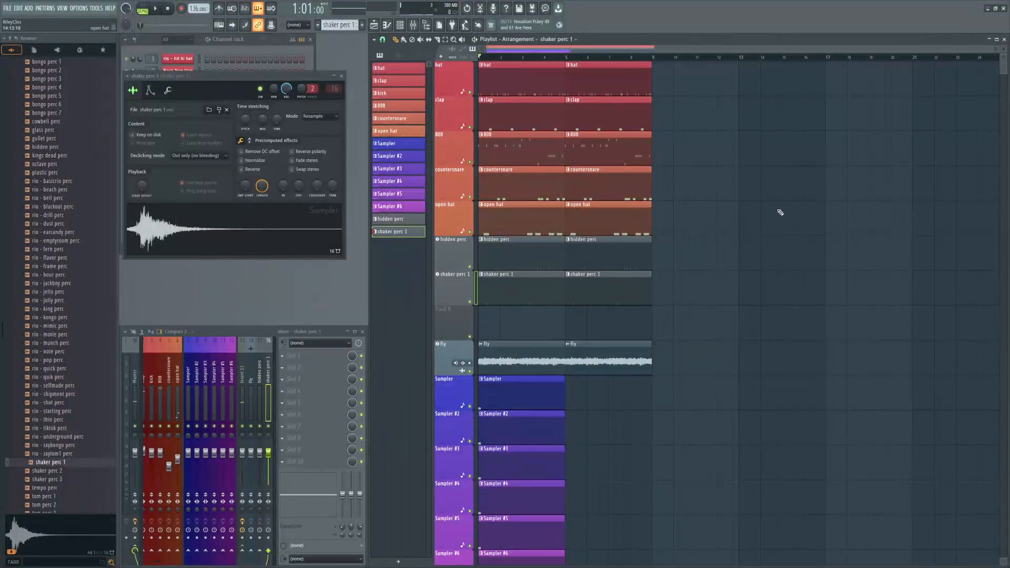
key("space")
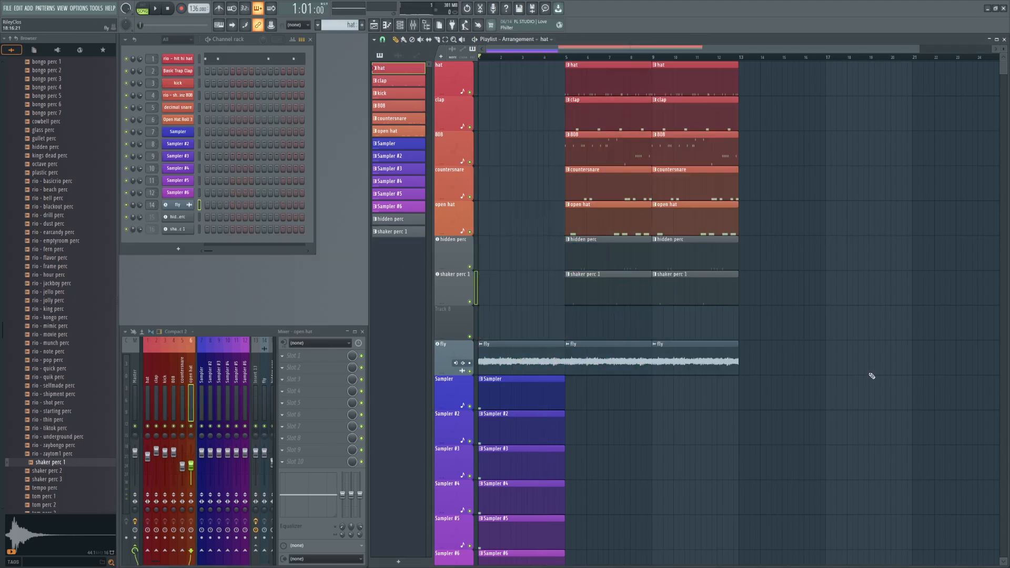
scroll(853, 379, "down", 3)
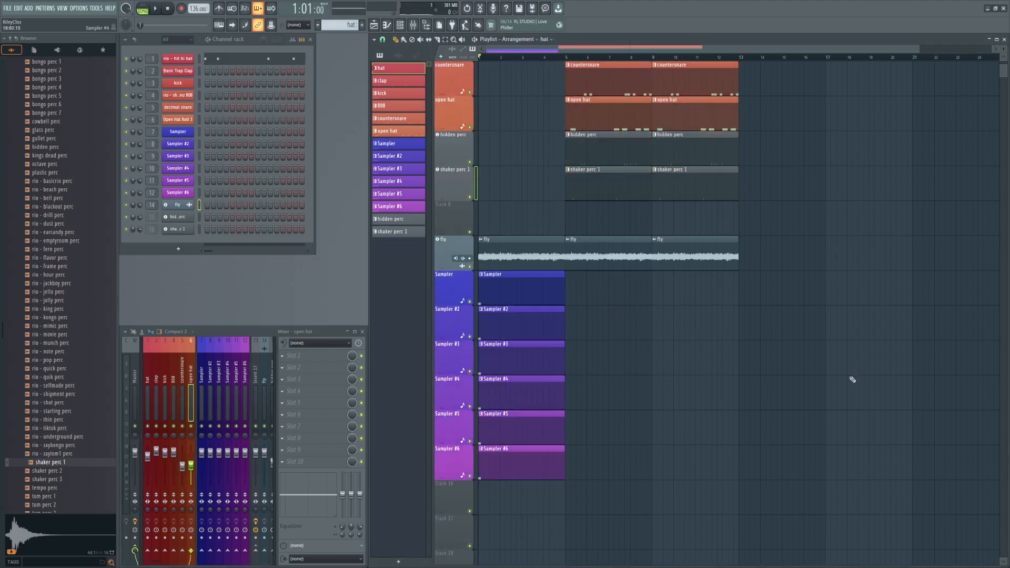